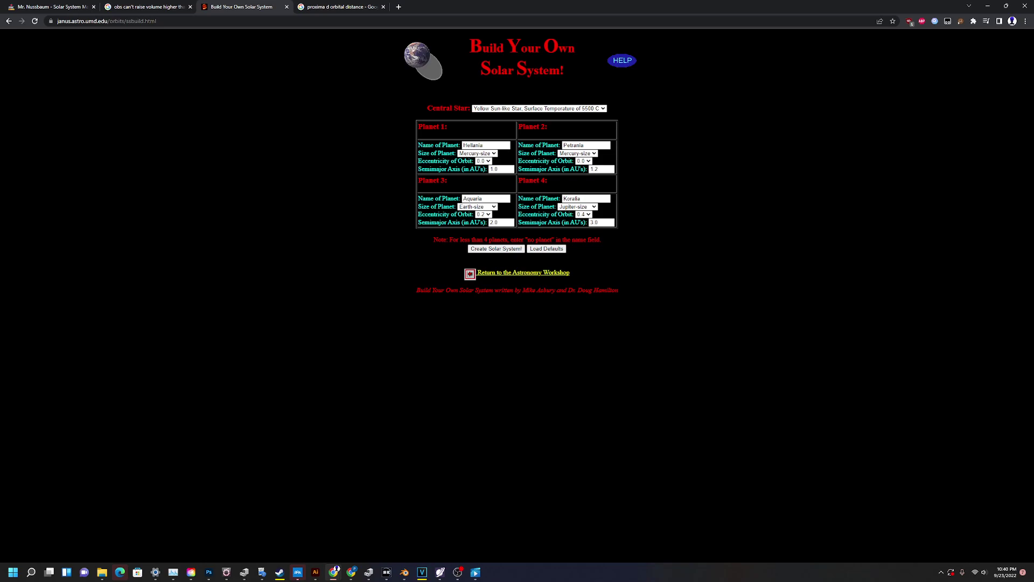
Rename Planet 4 to 'no planet' and make the central star a Red Dwarf.
double_click(572, 199)
text(no planet)
click(539, 108)
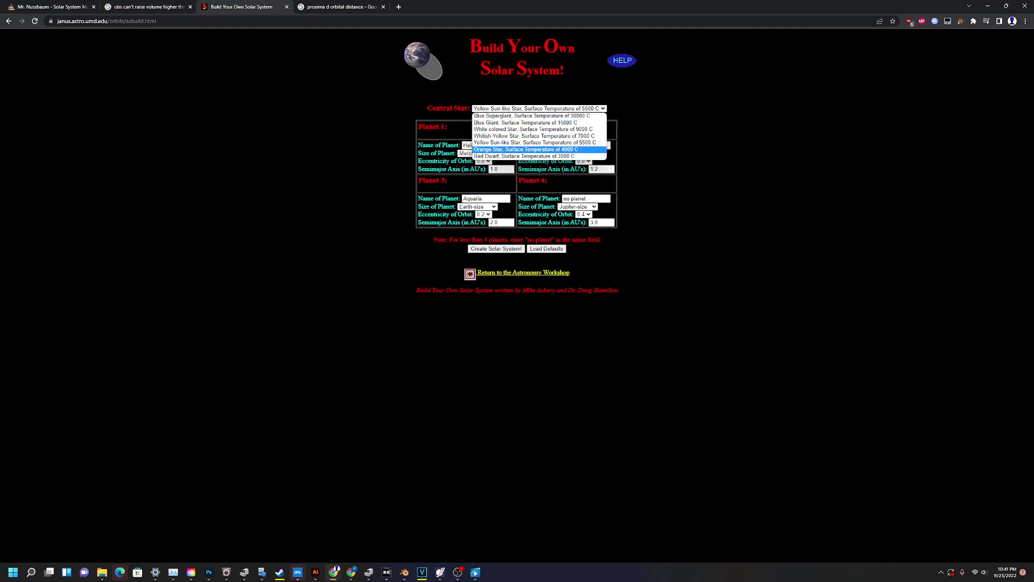
click(539, 150)
click(539, 109)
click(539, 150)
click(539, 109)
click(539, 156)
Change the planets' semimajor axes to the small 0.03 and 0.05 AU values.
double_click(495, 223)
text(0)
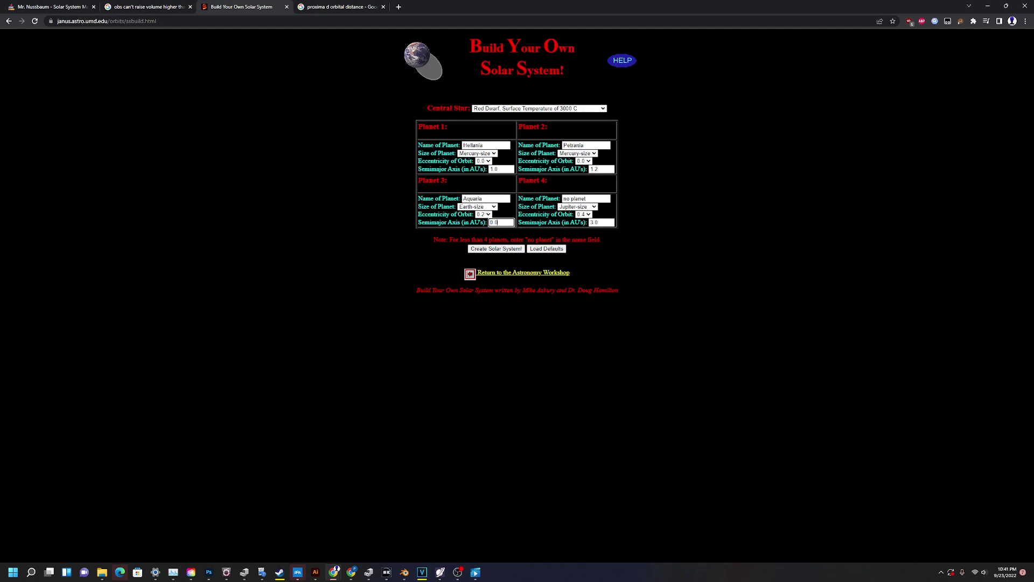
key(BackSpace)
key(BackSpace)
double_click(594, 169)
click(493, 222)
text(0)
double_click(594, 169)
text(0.03)
double_click(493, 169)
text(0.0)
double_click(595, 169)
text(0.05)
click(577, 154)
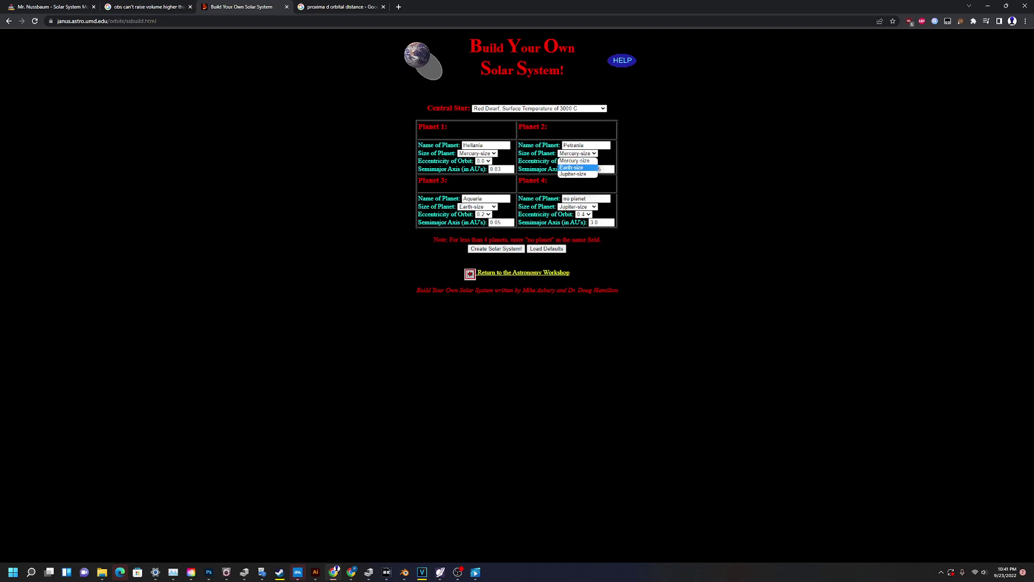
Make Planet 2 Earth-size and Planet 3 Jupiter-size.
click(571, 168)
click(477, 206)
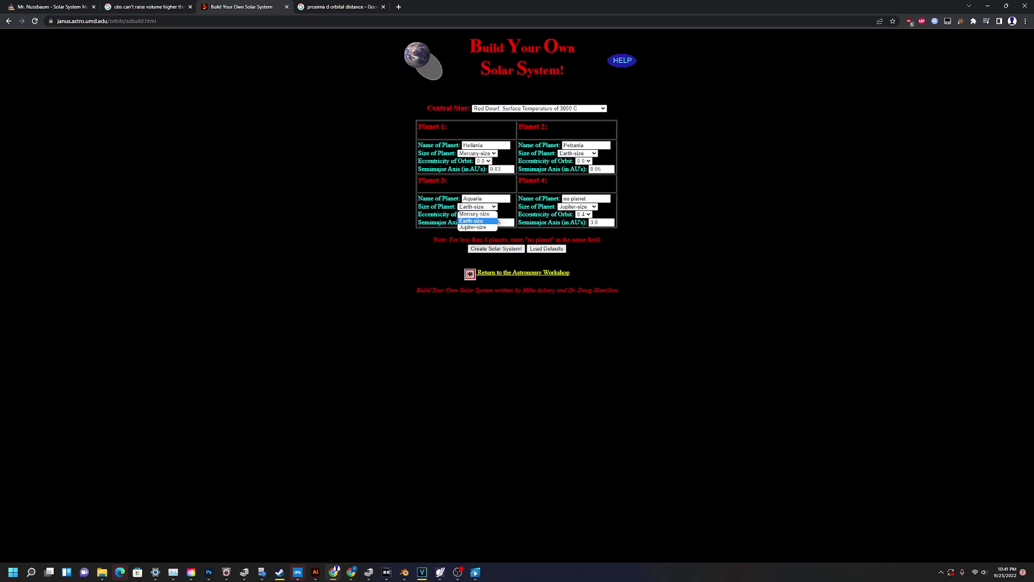
click(473, 227)
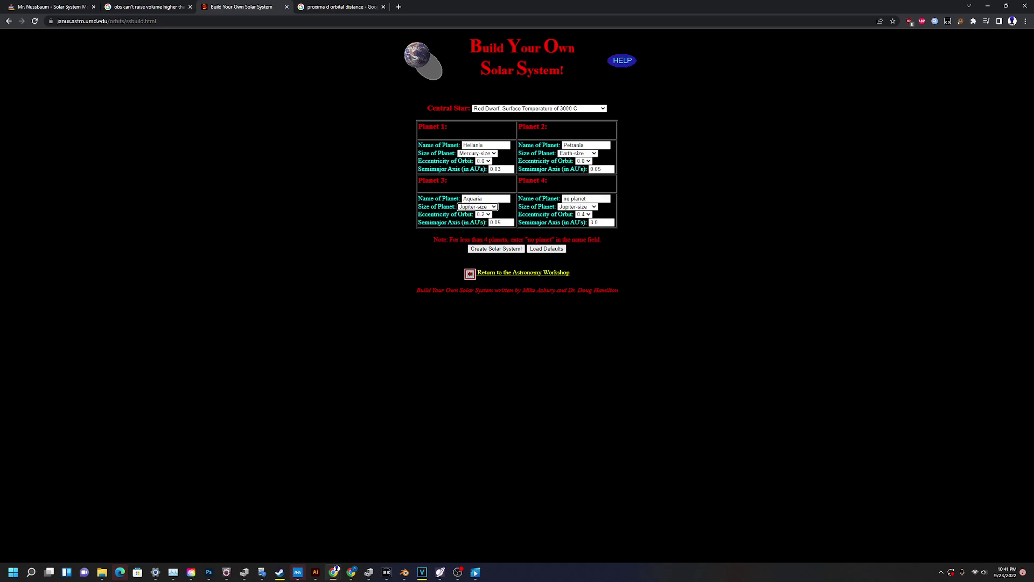
Name planets 1–3 Proxima d, Proxima b and Proxima c.
key(shift+Tab)
text(Proxima c)
key(shift+Tab)
key(shift+Tab)
key(shift+Tab)
key(shift+Tab)
key(shift+Tab)
key(shift+Tab)
key(shift+Tab)
key(shift+Tab)
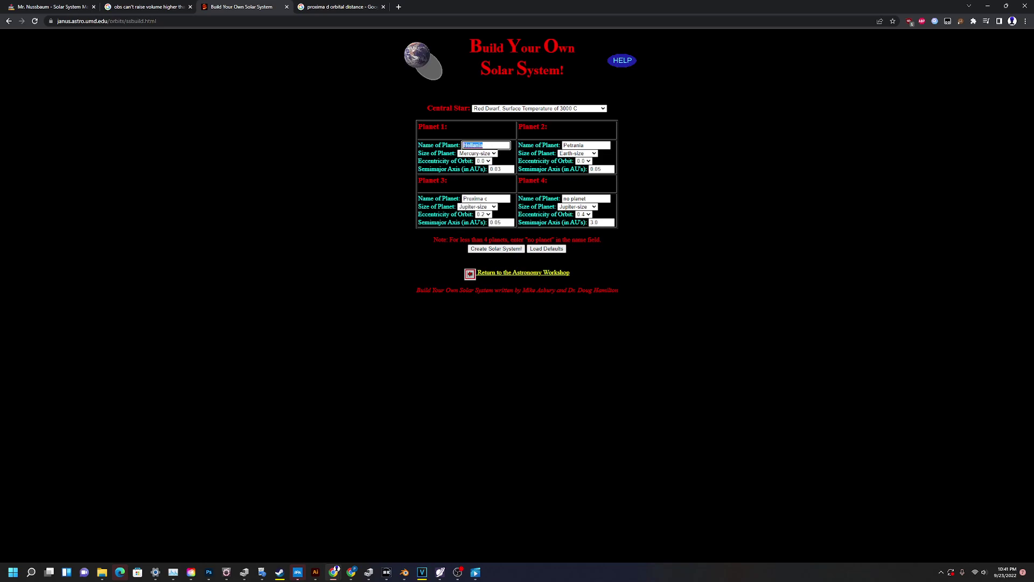
key(BackSpace)
text(Proxima d)
key(Tab)
text(Proxima b)
Give Proxima b an eccentricity of 0.2 and Proxima c an eccentricity of 0.0.
click(584, 161)
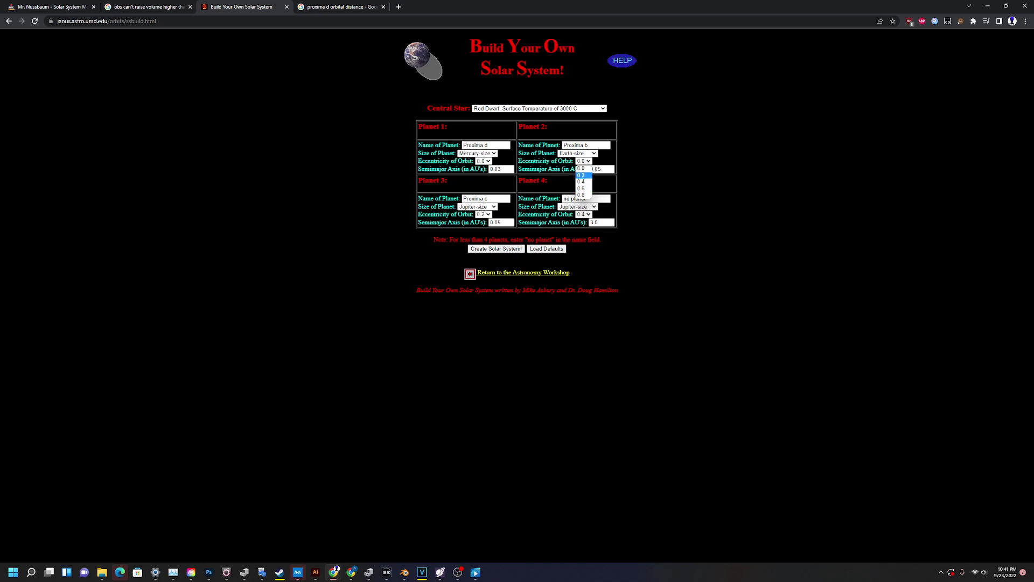
click(581, 175)
click(483, 214)
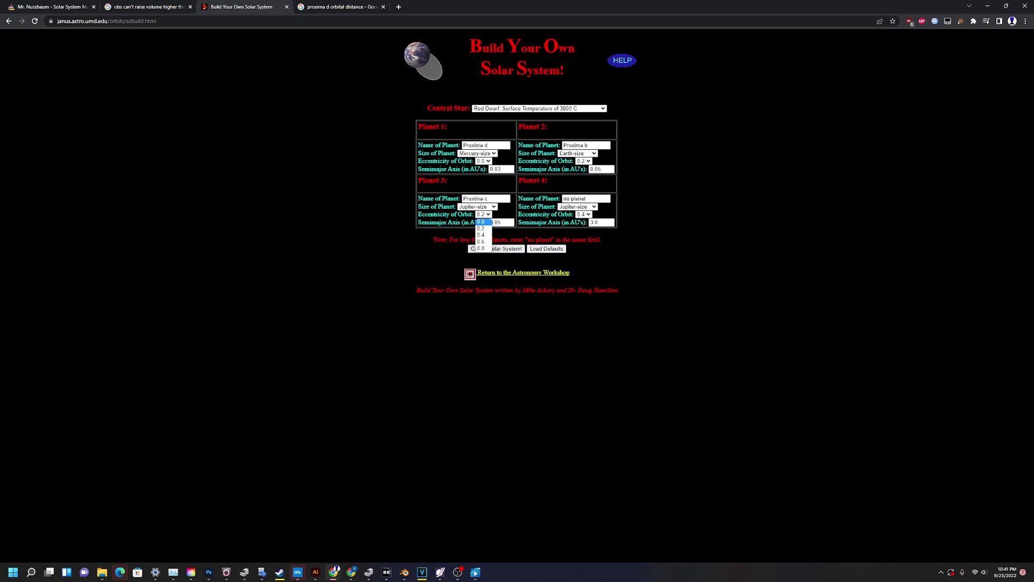
click(481, 222)
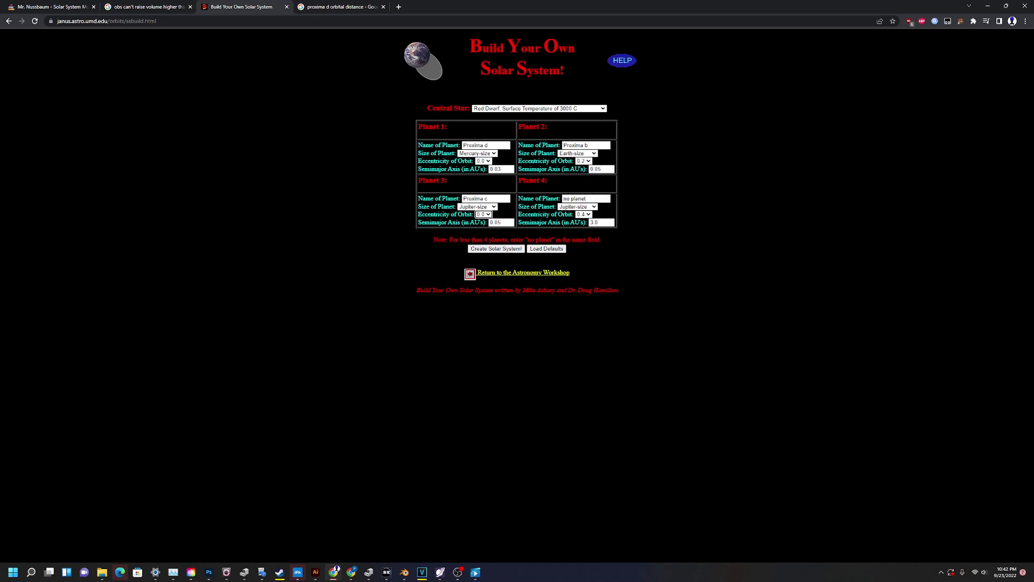
Simulate the Proxima system, then search Google for 'proxima centauri temperature'.
click(496, 249)
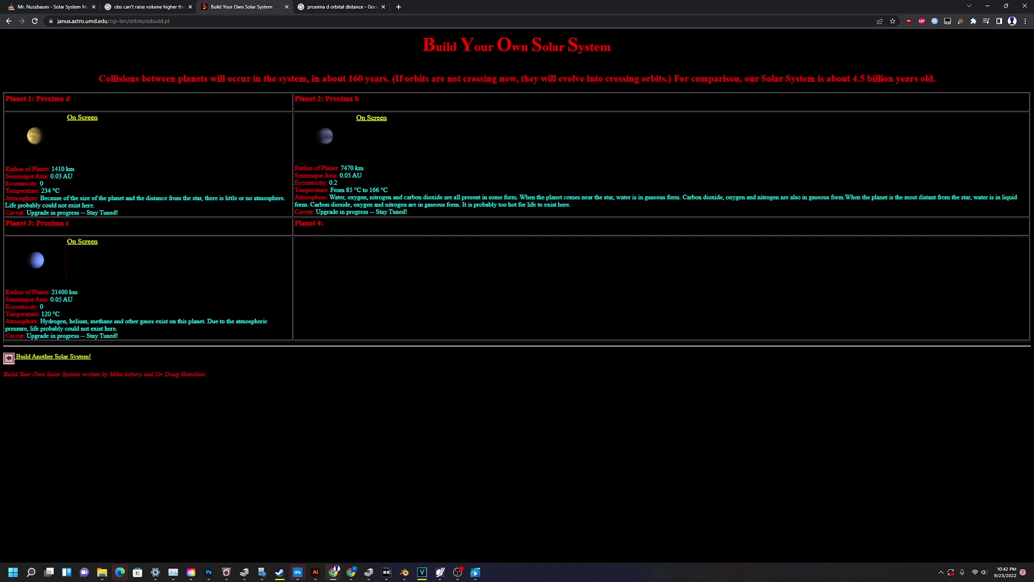
click(349, 7)
key(ctrl+a)
text(re)
key(BackSpace)
key(BackSpace)
text(proxima centauri temperature)
key(ctrl+shift+Tab)
Return to the Proxima form and rerun it with Proxima b's eccentricity at 0.0.
click(52, 357)
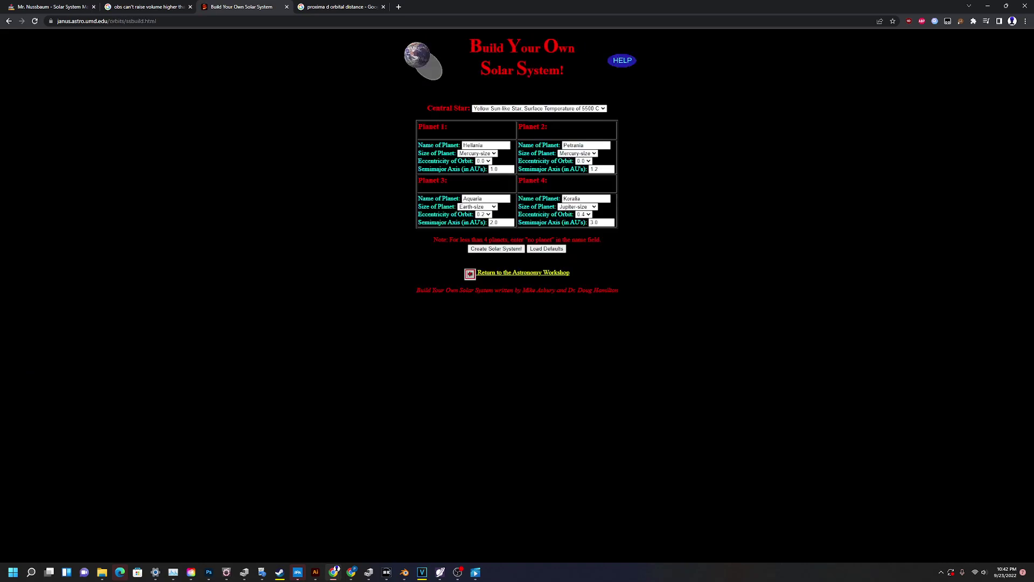
click(9, 21)
click(8, 21)
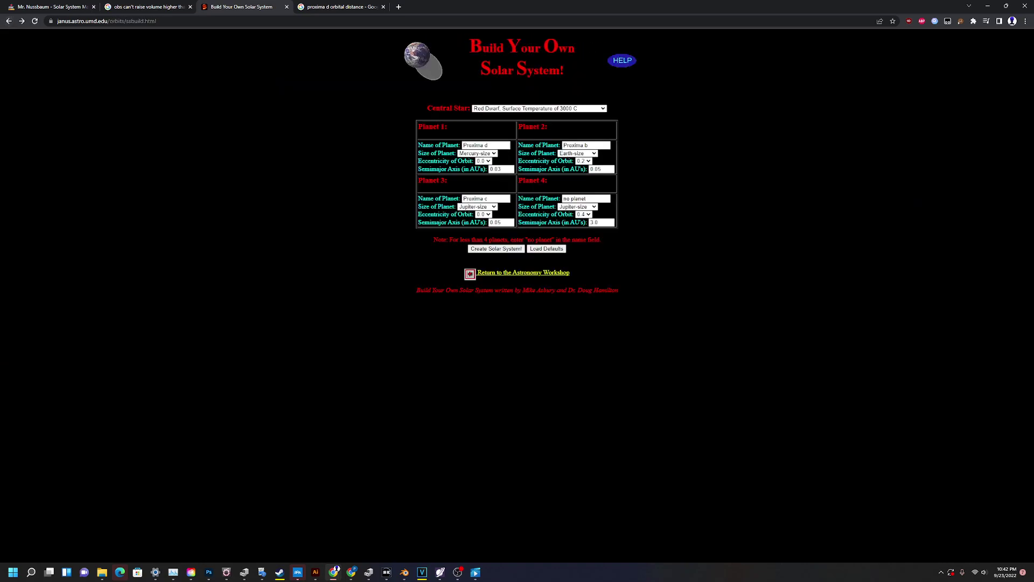
click(583, 161)
click(583, 168)
click(495, 249)
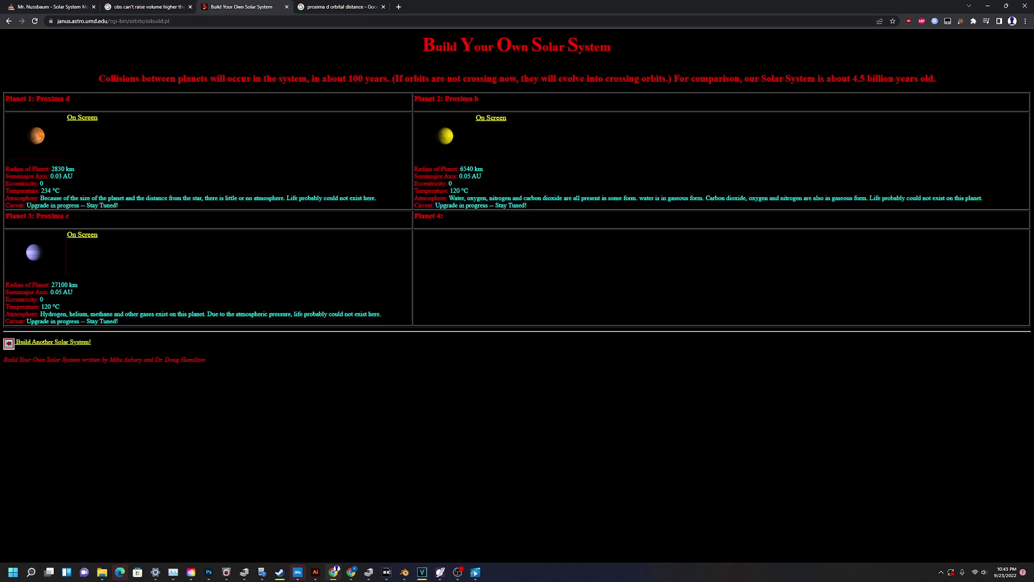
Go back to the filled-in Proxima form and begin editing Proxima b's semimajor axis.
click(53, 341)
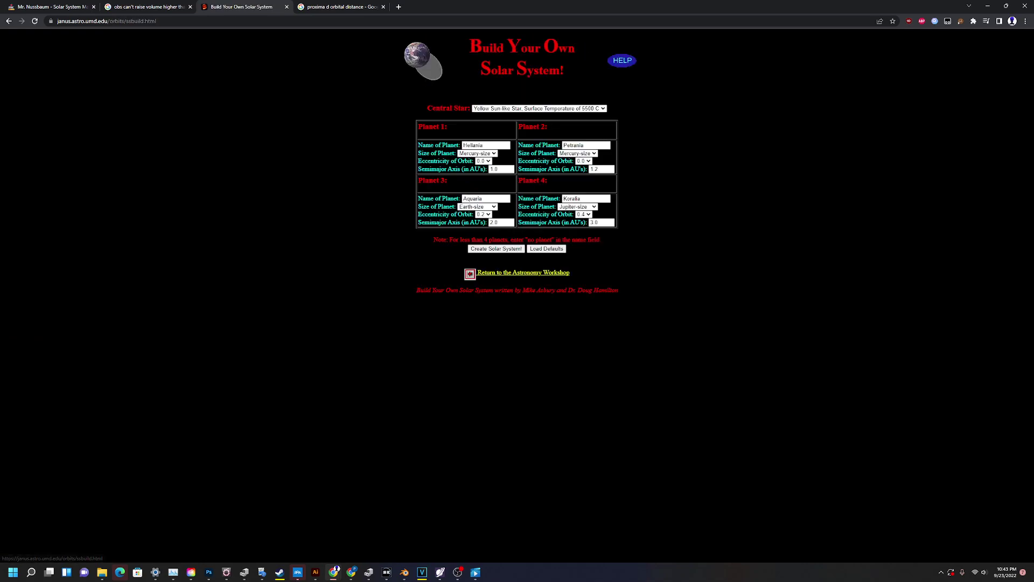
click(583, 160)
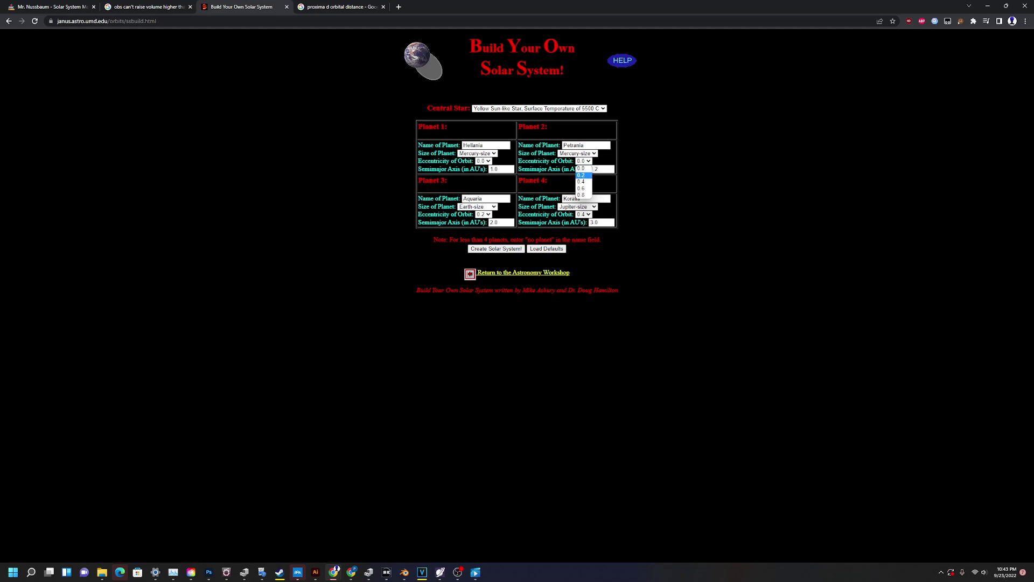
click(584, 175)
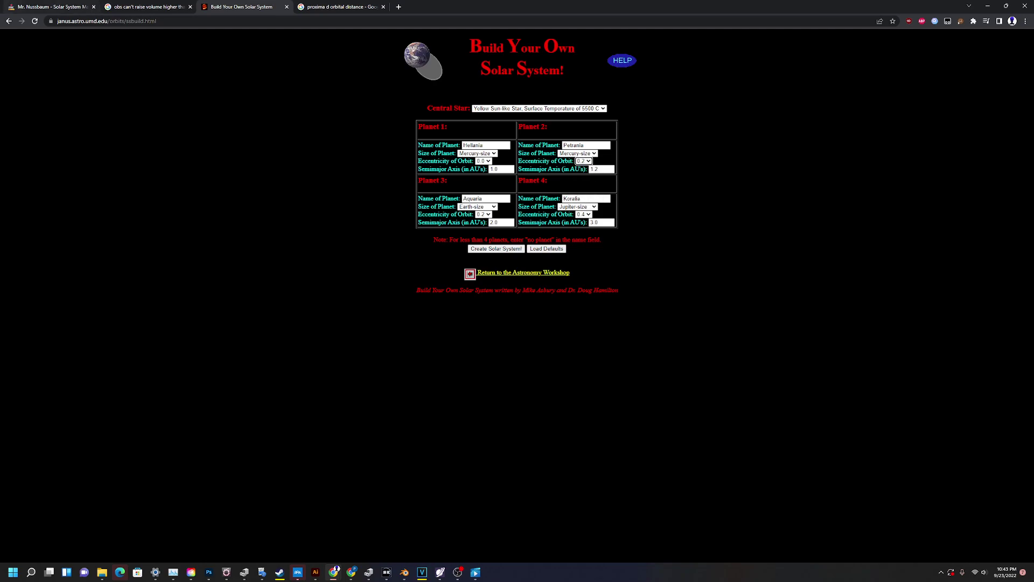
click(9, 21)
click(8, 21)
click(602, 169)
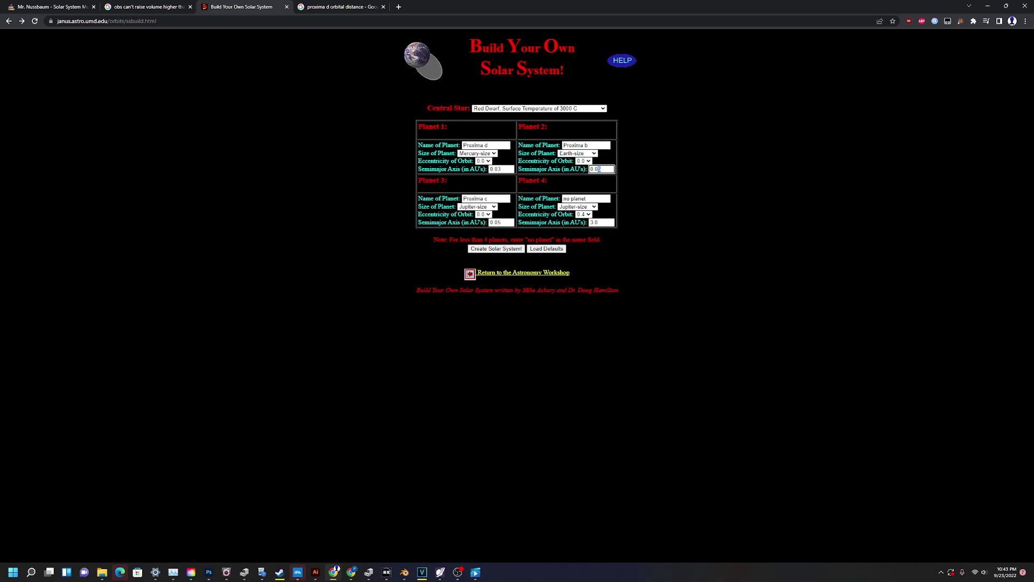
Put Proxima b at 0.07 AU with eccentricity 0.2 and simulate the system.
text(6)
click(583, 161)
click(583, 177)
click(496, 249)
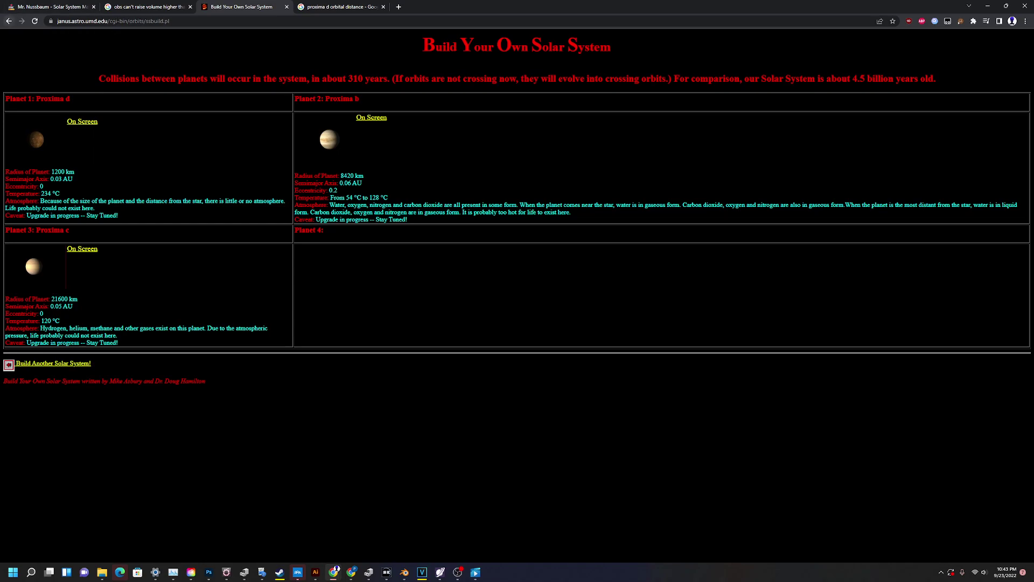
key(alt+Left)
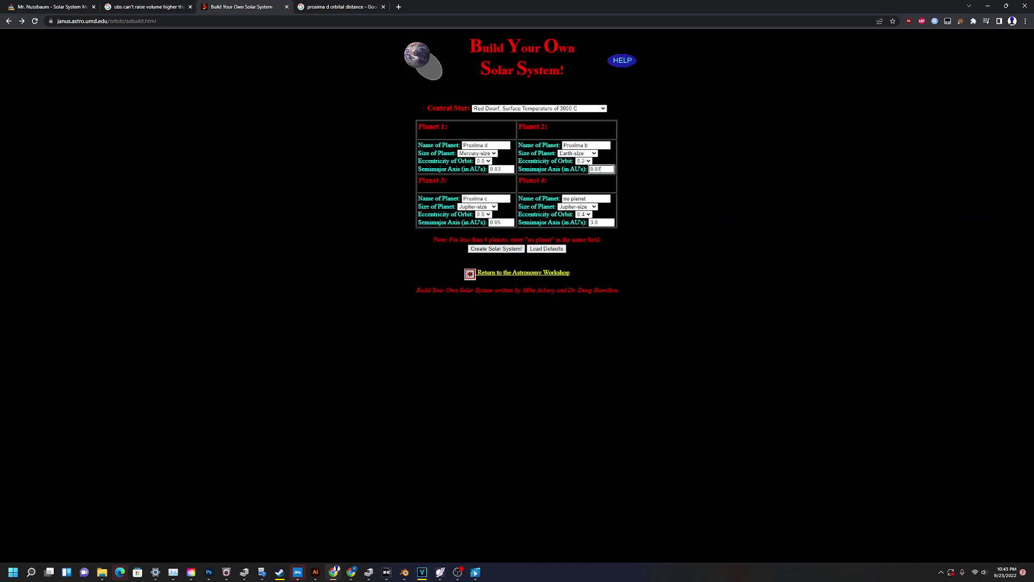
key(Return)
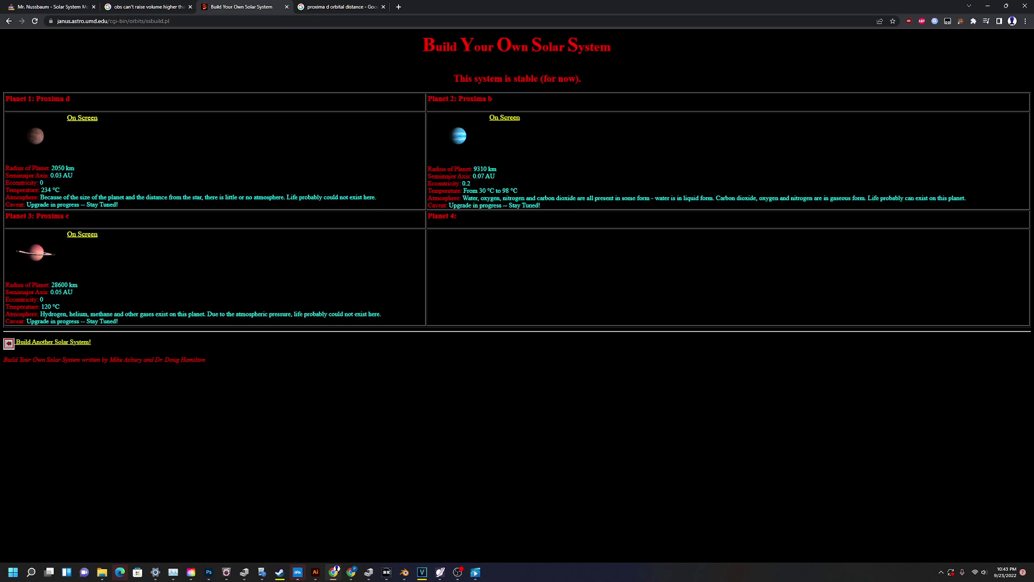
Search Google for 'proxima b radius' and open the Proxima Centauri b Wikipedia article.
key(ctrl+Tab)
key(ctrl+shift+Left)
key(ctrl+shift+Left)
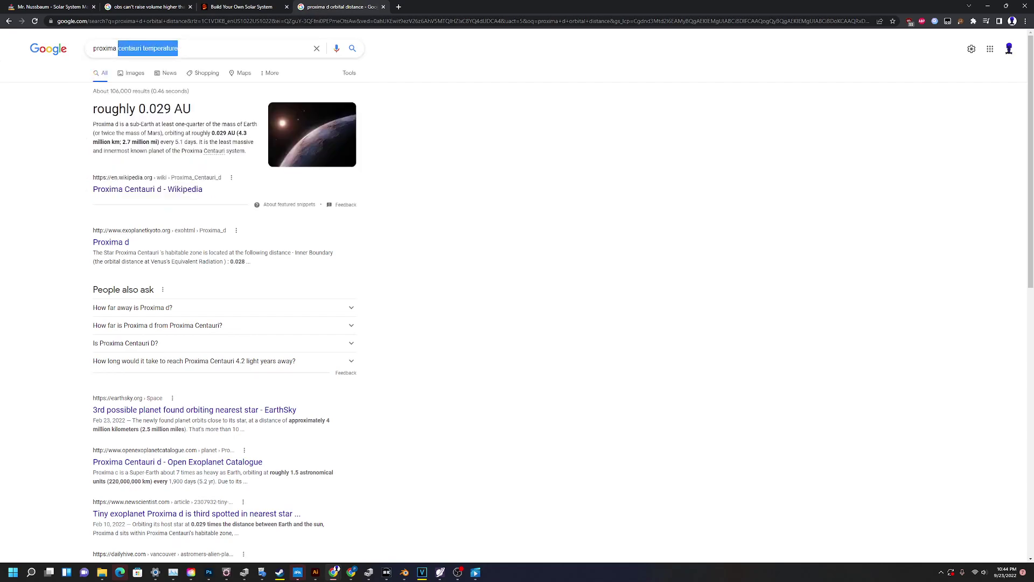
text(b radius)
key(Return)
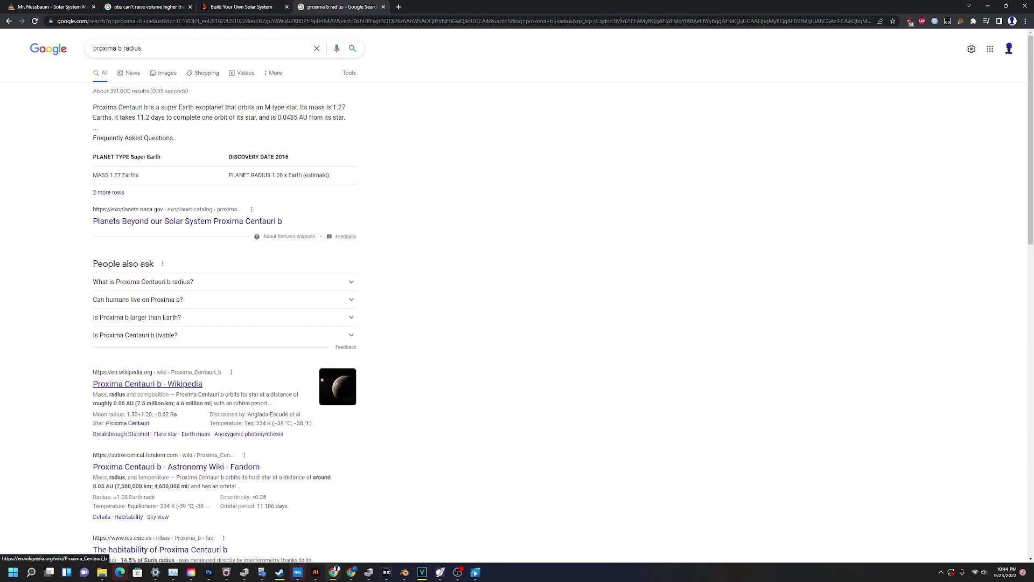
click(147, 384)
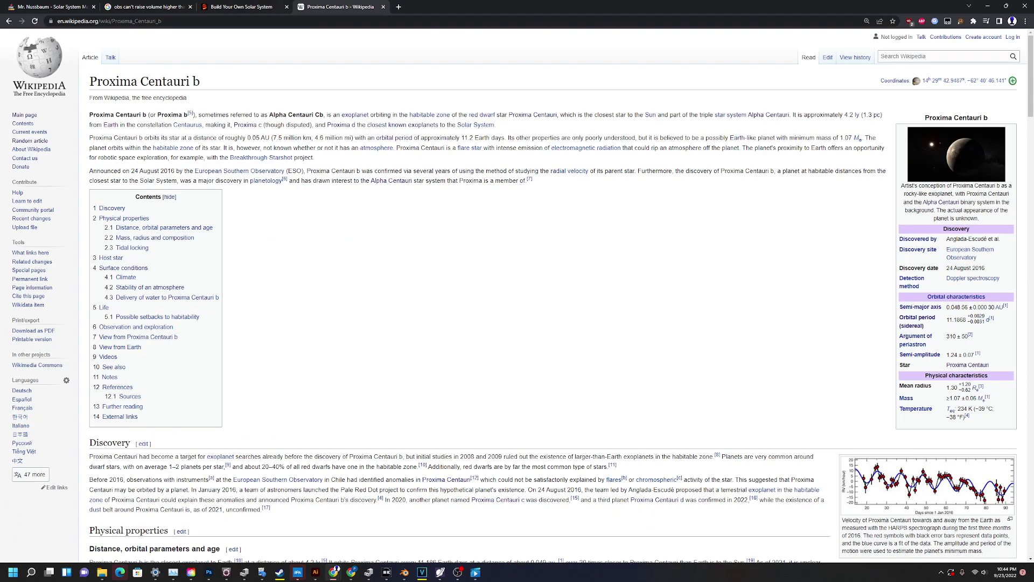
click(241, 7)
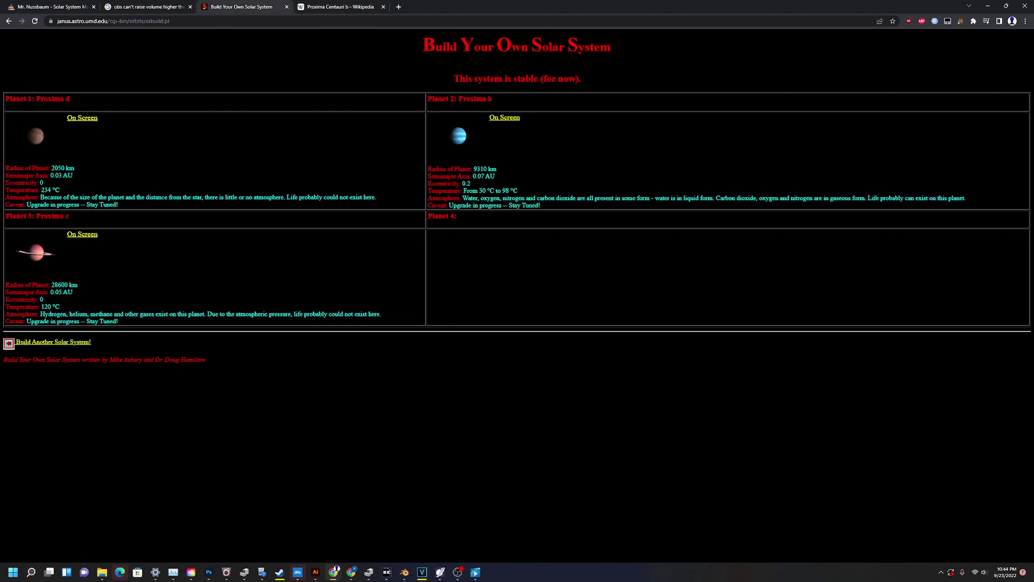
key(ctrl+Tab)
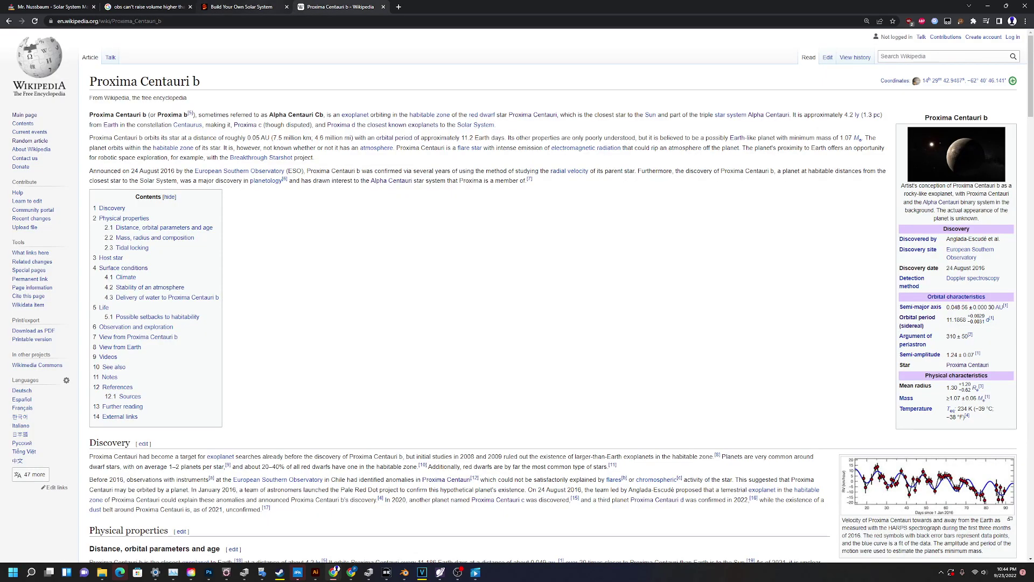
key(ctrl+shift+Tab)
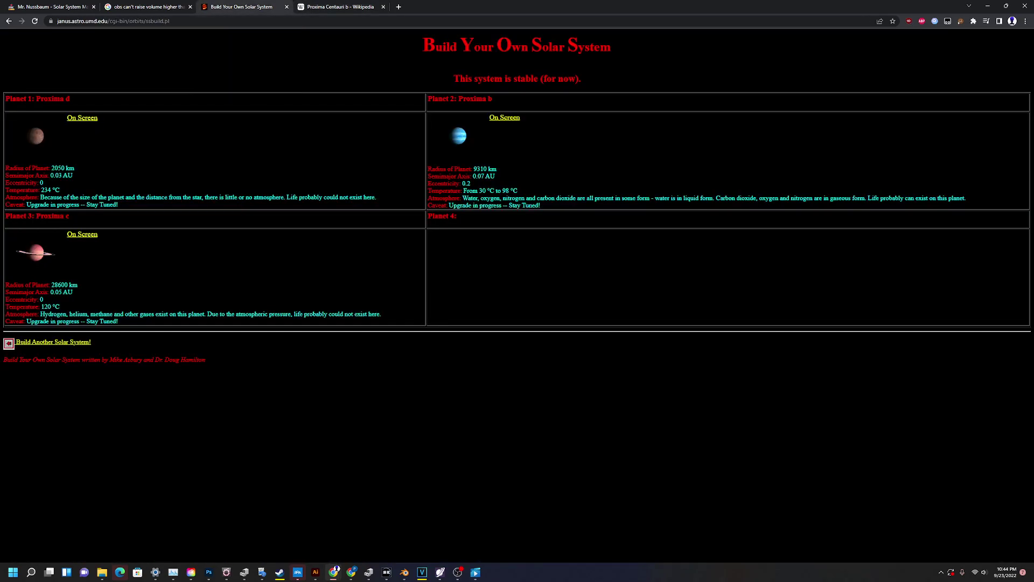
key(ctrl+Tab)
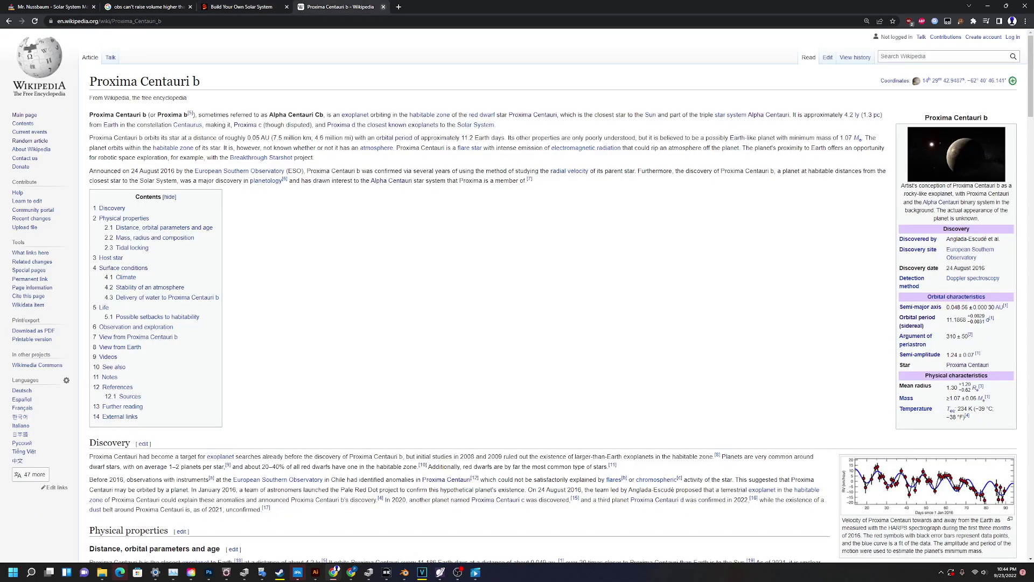
Search Wikipedia for 'proxima d' to open the Proxima Centauri d article.
click(945, 56)
text(proxima d)
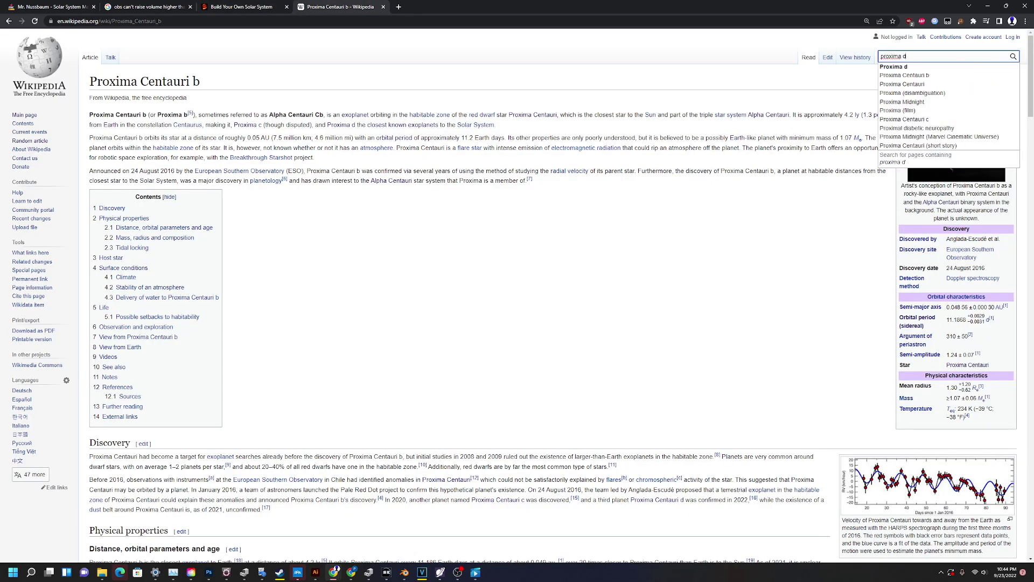
key(Return)
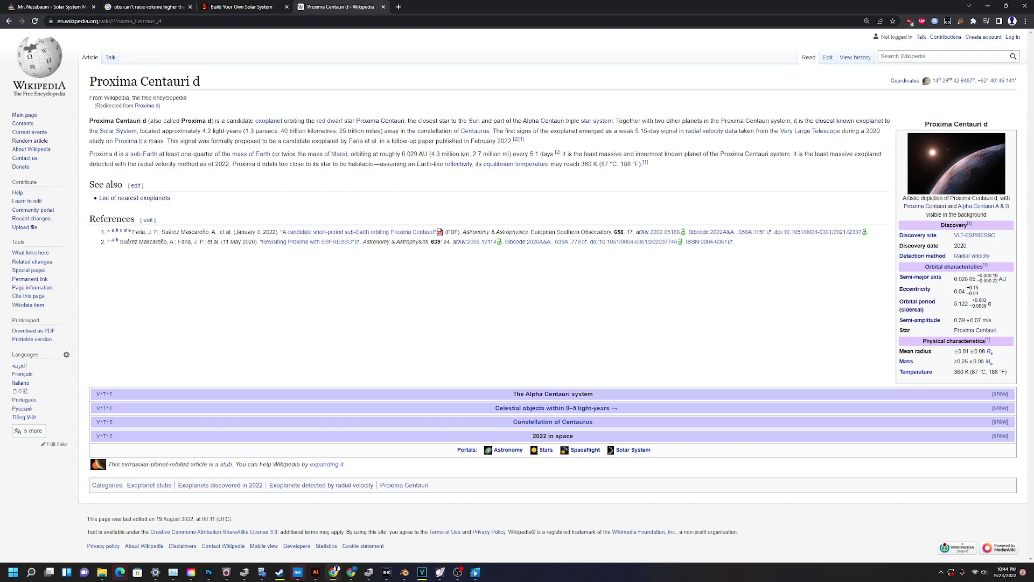
click(227, 6)
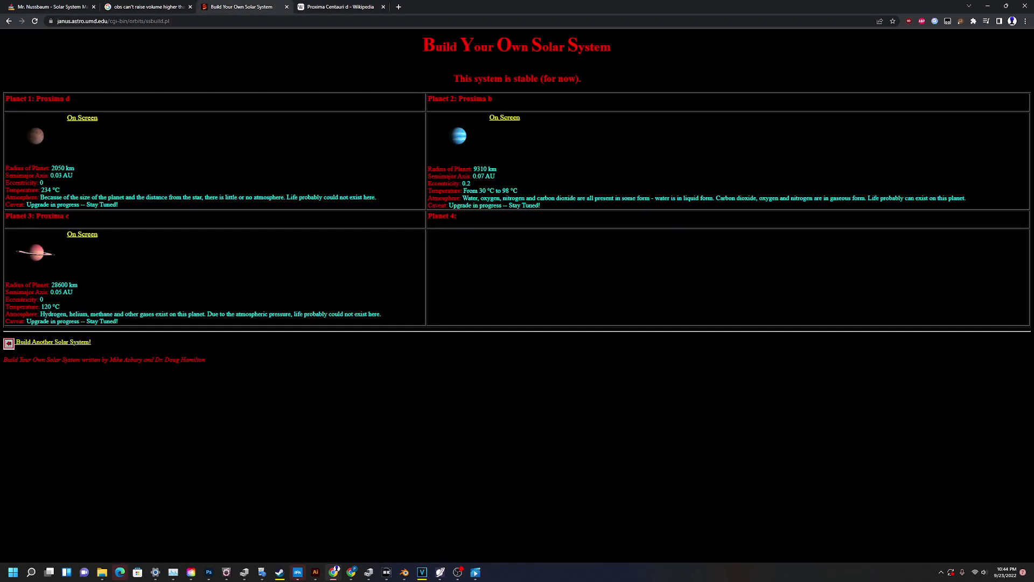
Make Proxima d Earth-size and rerun the three-planet simulation.
click(9, 21)
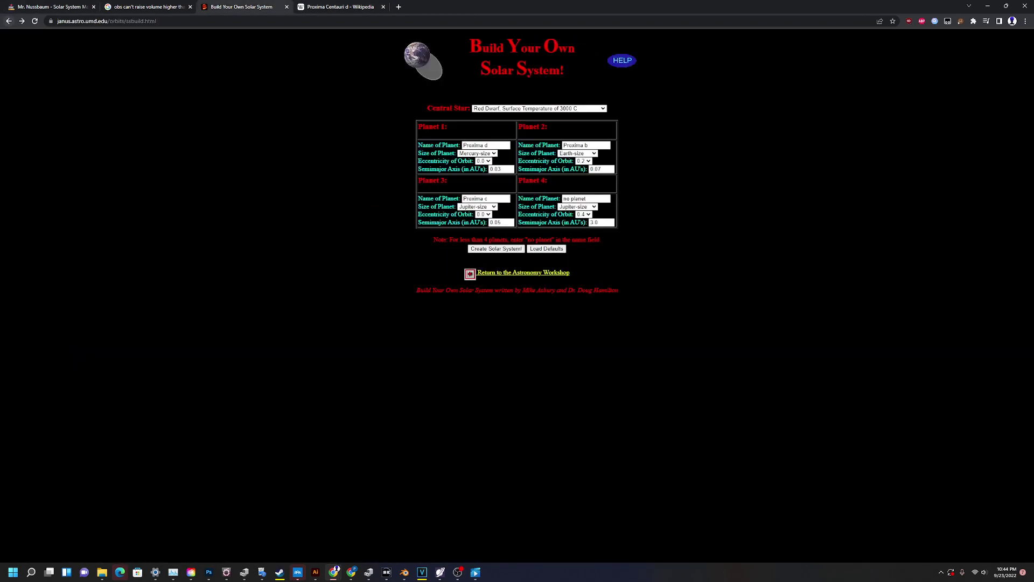
click(477, 153)
click(475, 167)
click(495, 248)
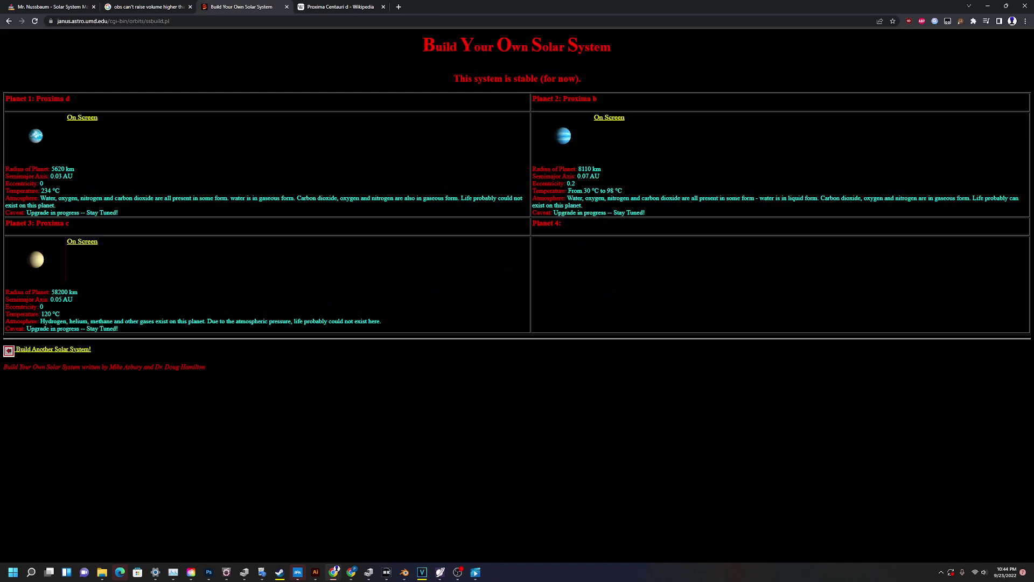